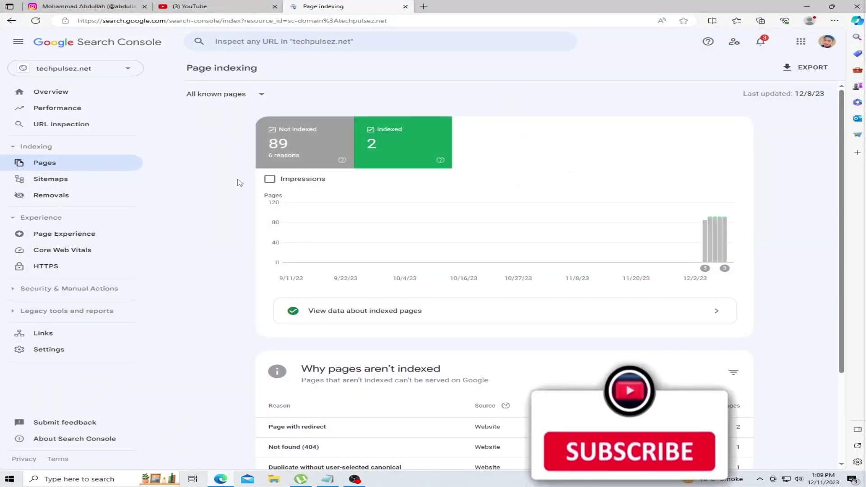
Open the 'Duplicate without user-selected canonical' issue details showing 1 affected page, first detected 12/9/23
scroll(226, 200, "down", 1)
scroll(226, 200, "down", 2)
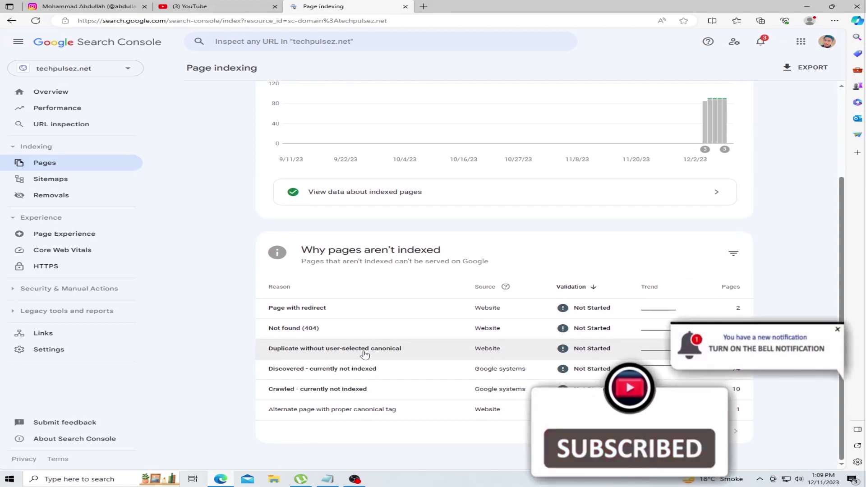
left_click(343, 350)
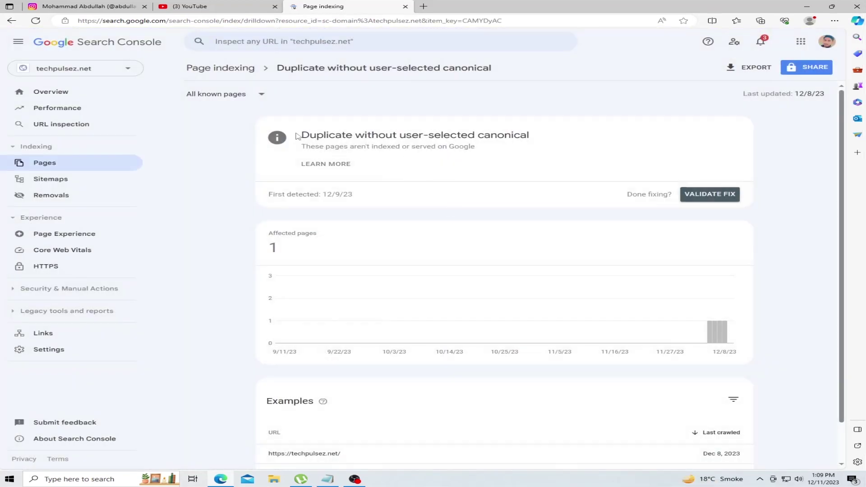
left_click_drag(298, 136, 530, 130)
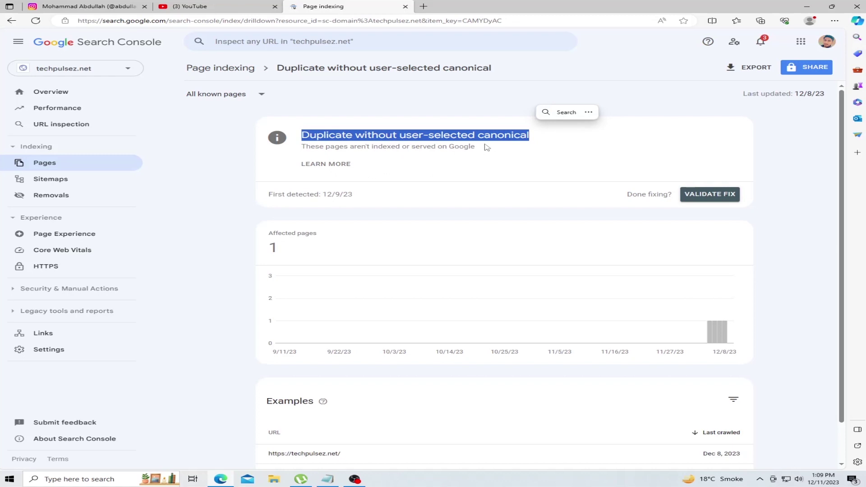
left_click(398, 124)
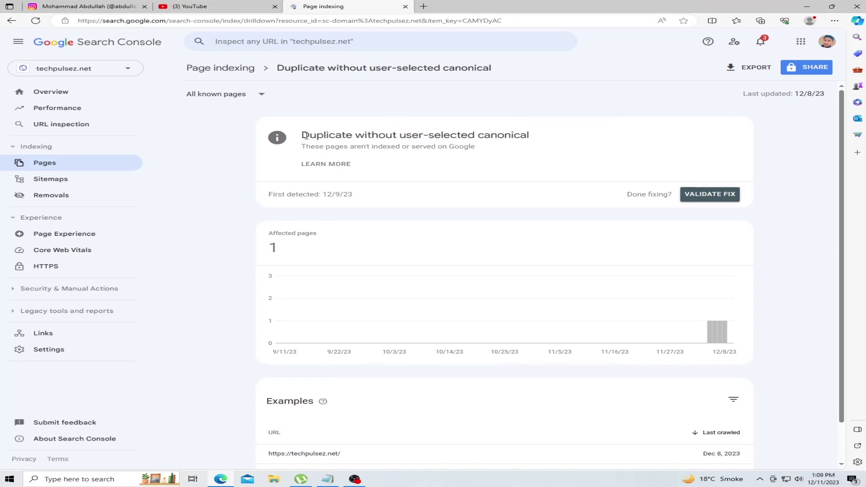
left_click_drag(306, 135, 531, 133)
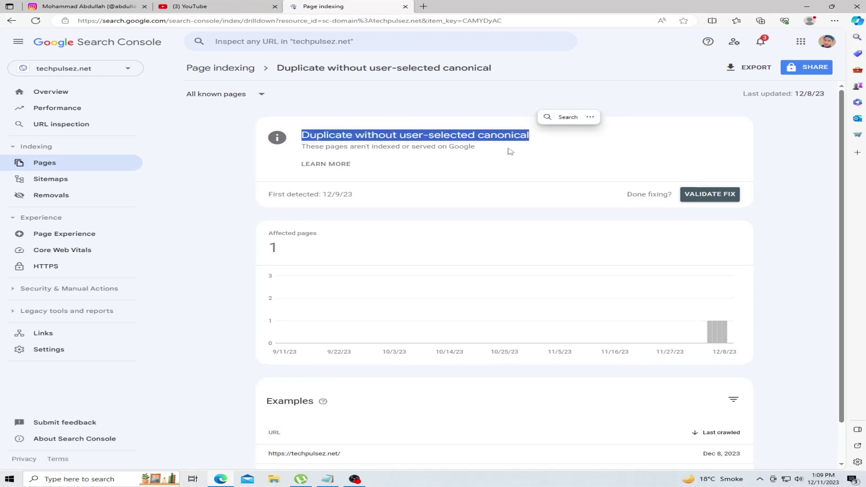
left_click(489, 127)
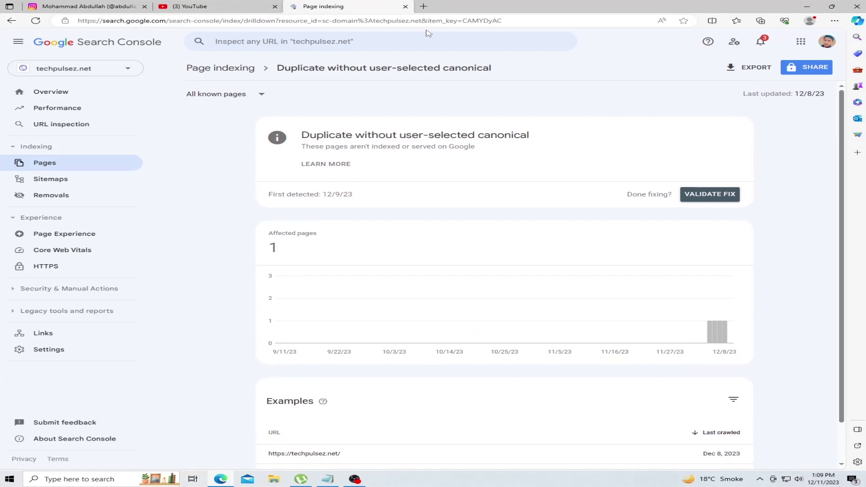
Search for Blogger in a new tab and sign in to reach the Techpulsez Posts list
left_click(424, 6)
left_click(416, 18)
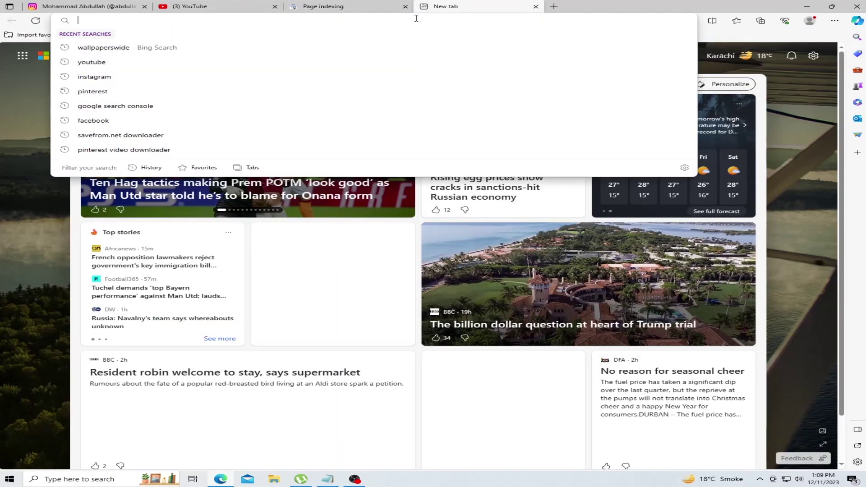
type("blogg")
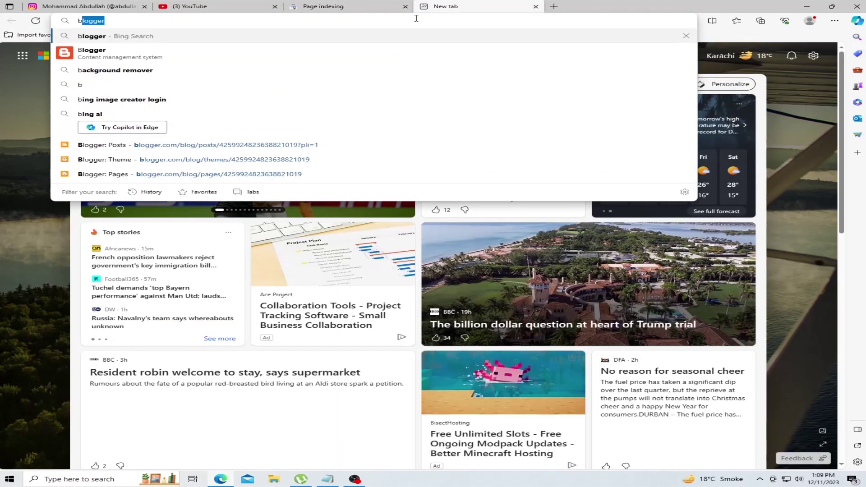
key("Return")
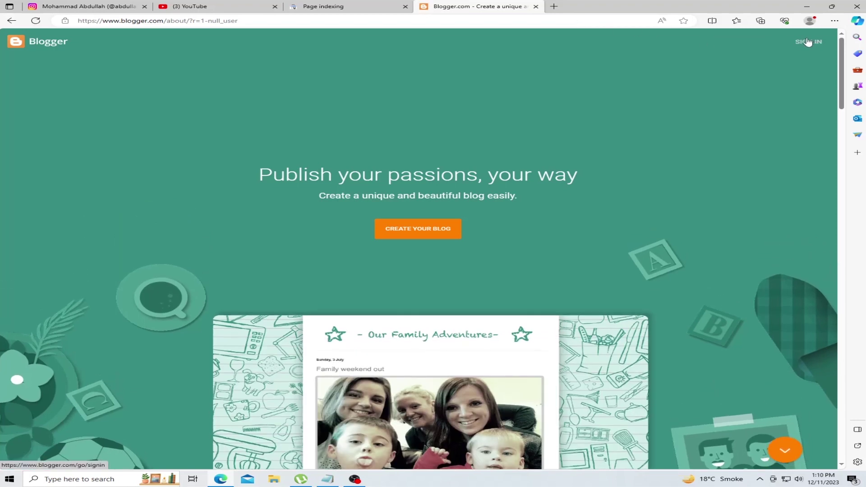
left_click(812, 41)
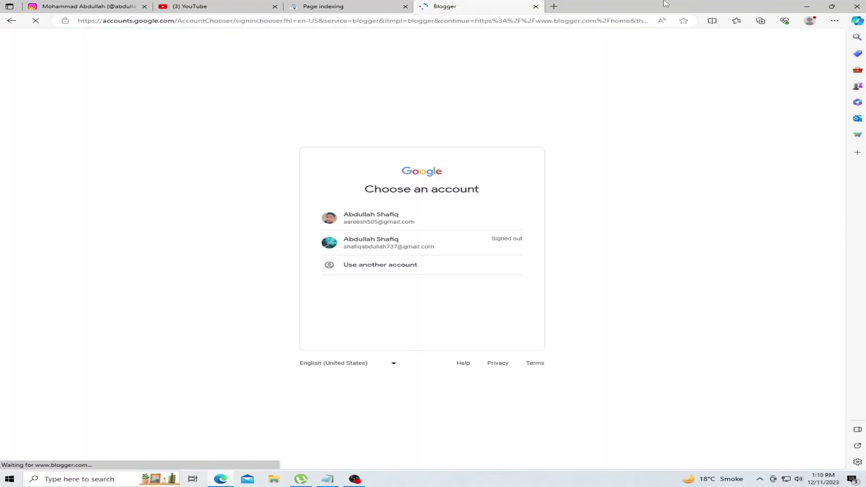
left_click_drag(389, 215, 399, 215)
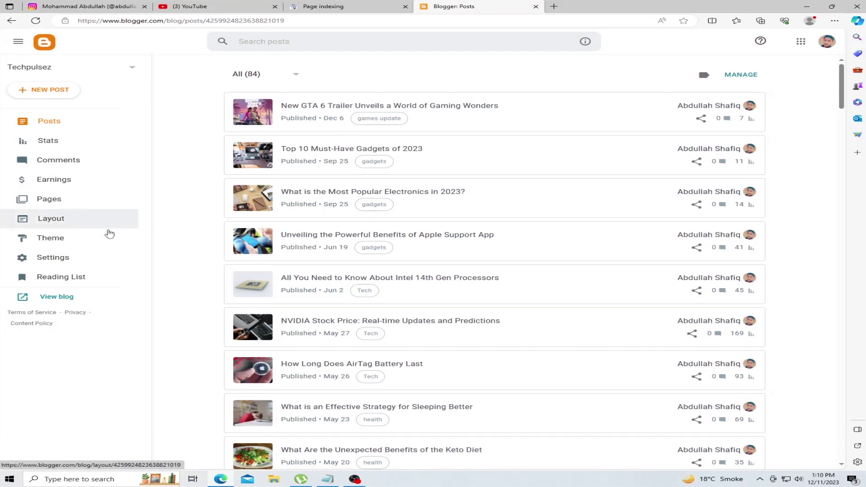
Open the theme's Edit HTML view, scroll to final line 3125, and minimize the browser
left_click(45, 243)
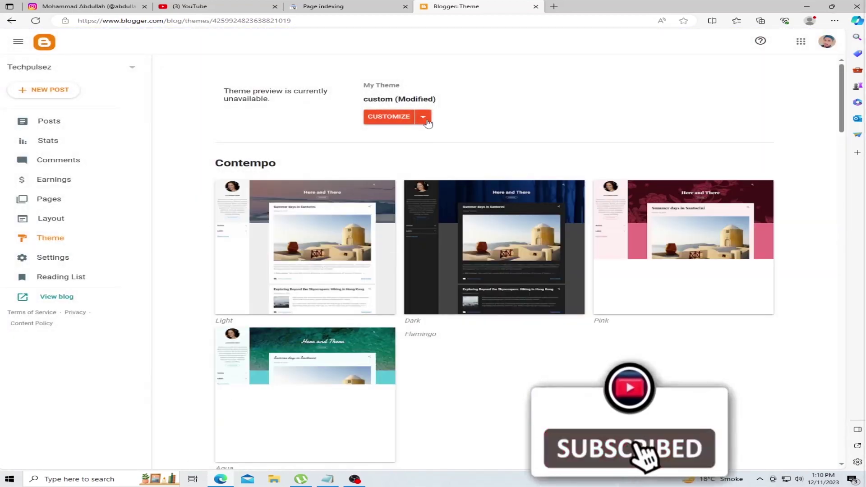
left_click(427, 118)
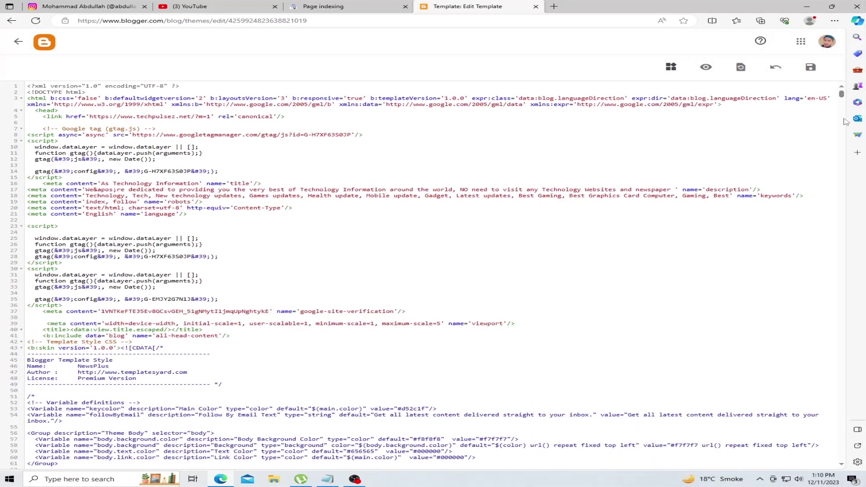
left_click_drag(843, 97, 841, 461)
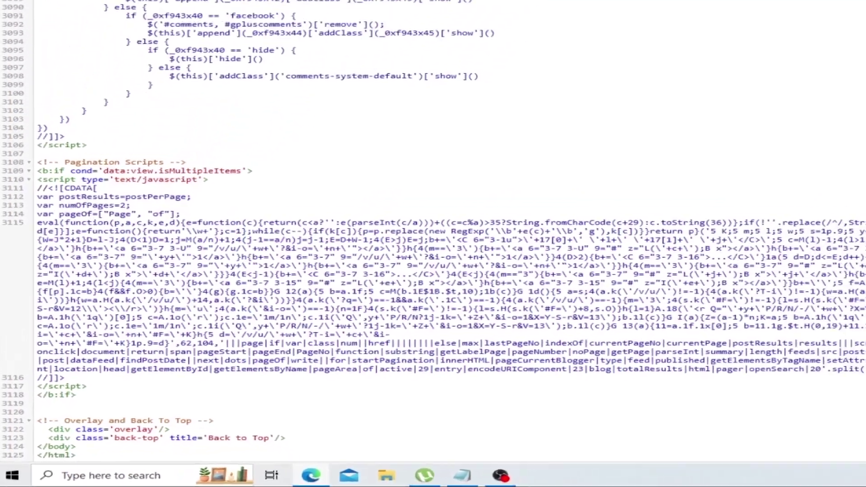
left_click(685, 469)
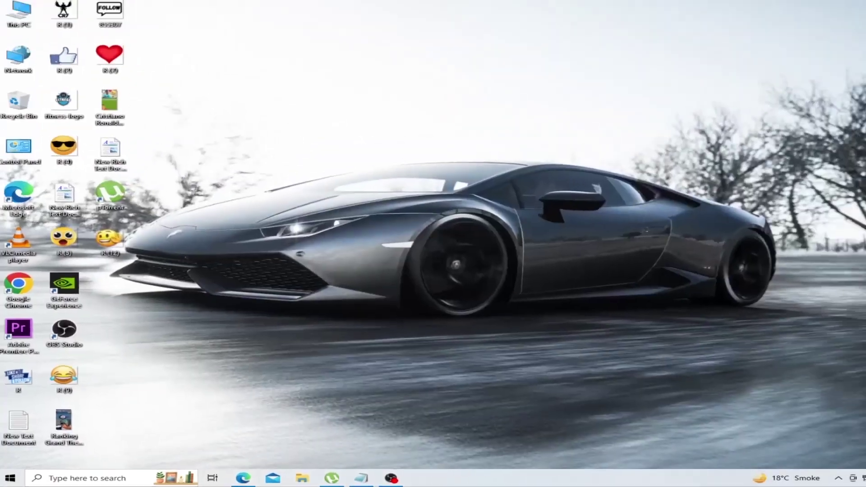
Copy the entire '?m=1' removal script from Notepad, then minimize Notepad
left_click(361, 478)
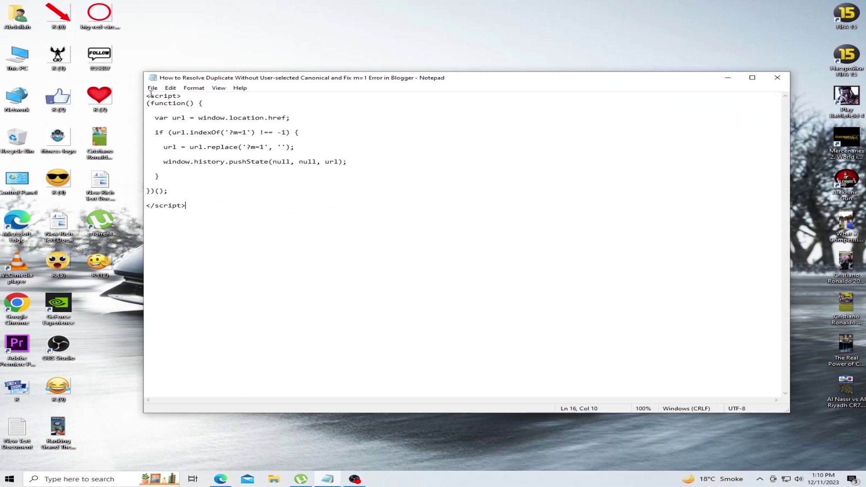
left_click_drag(148, 94, 255, 205)
right_click(214, 136)
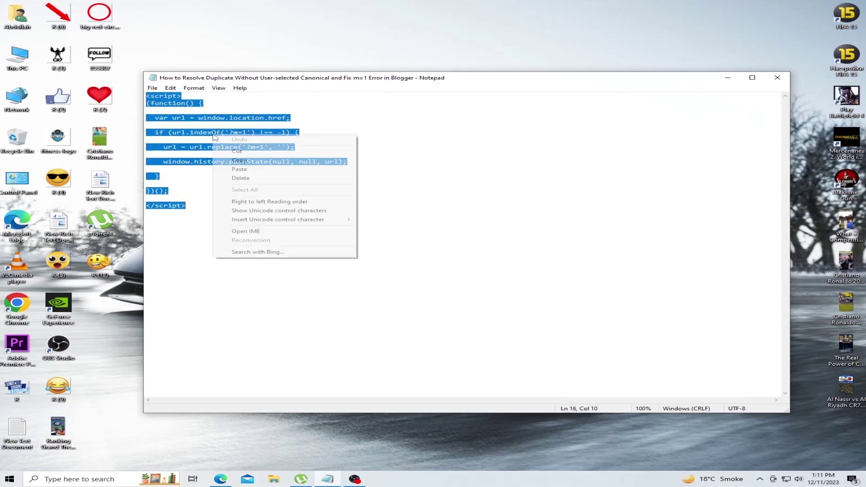
left_click(244, 161)
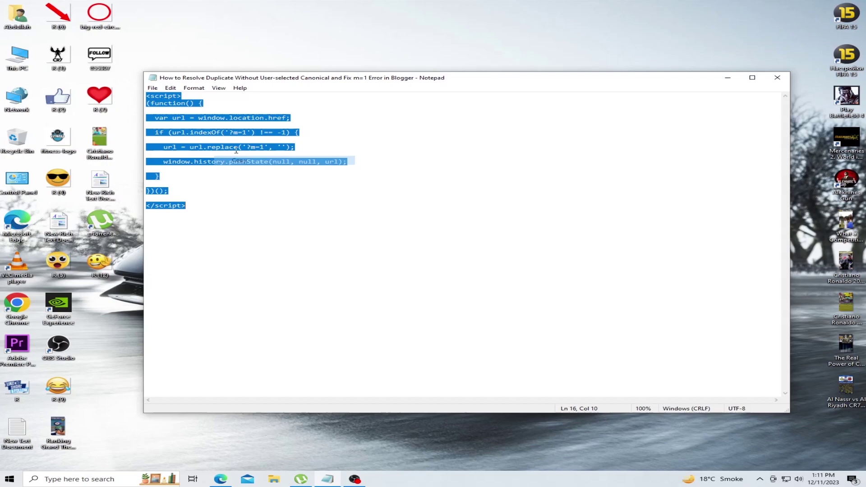
left_click(727, 79)
Paste the '?m=1' removal script on a new line after the back-top div and save the theme
left_click(221, 480)
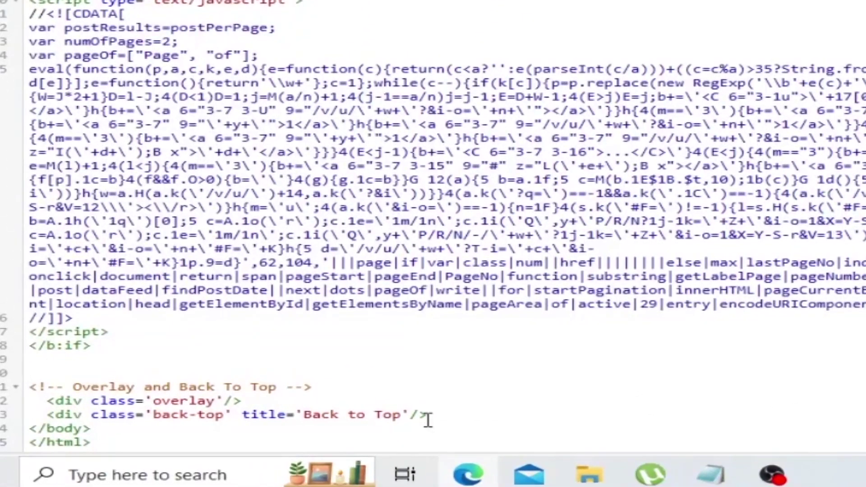
left_click(427, 420)
key("Return")
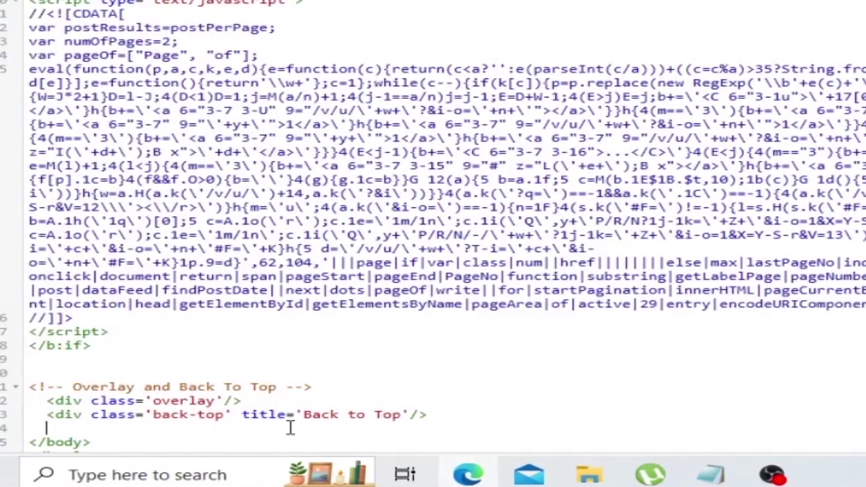
right_click(71, 431)
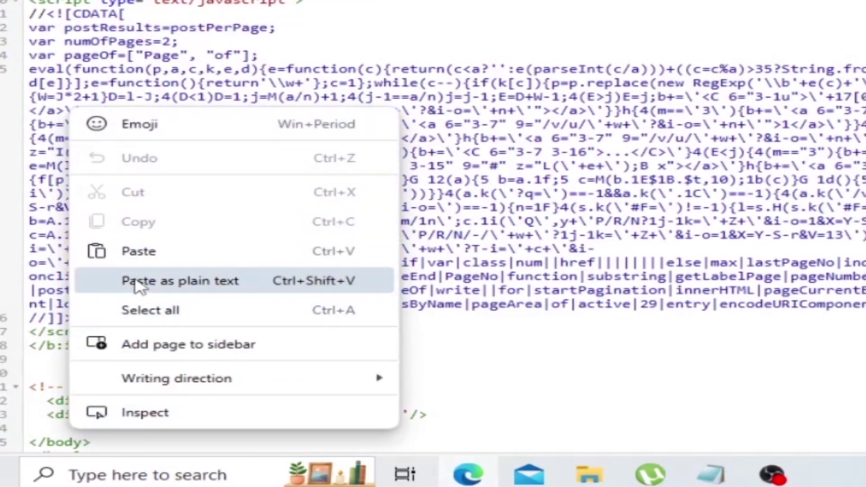
left_click(136, 249)
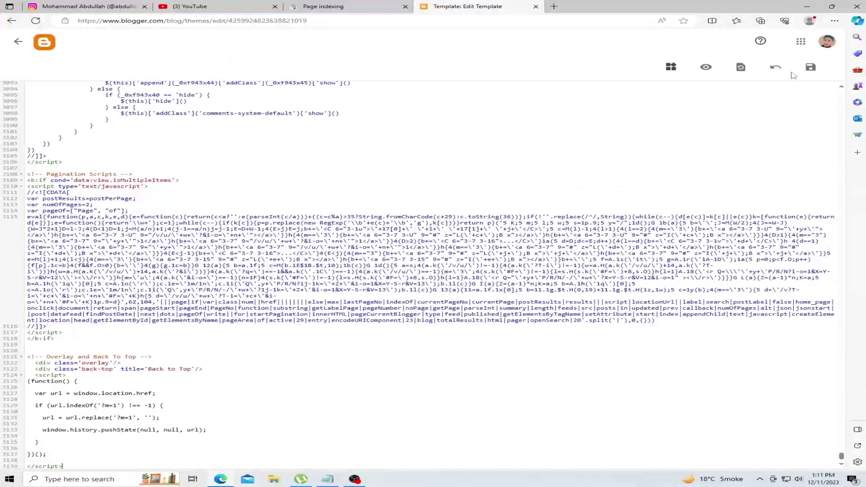
left_click(810, 69)
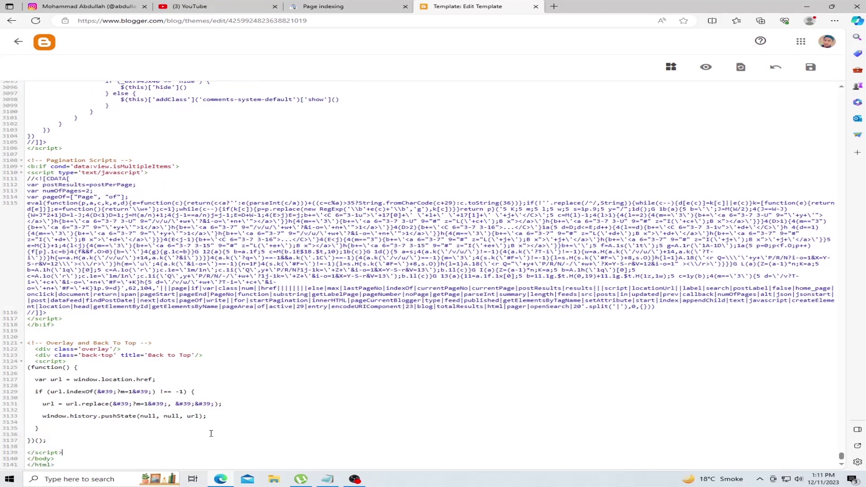
left_click(9, 41)
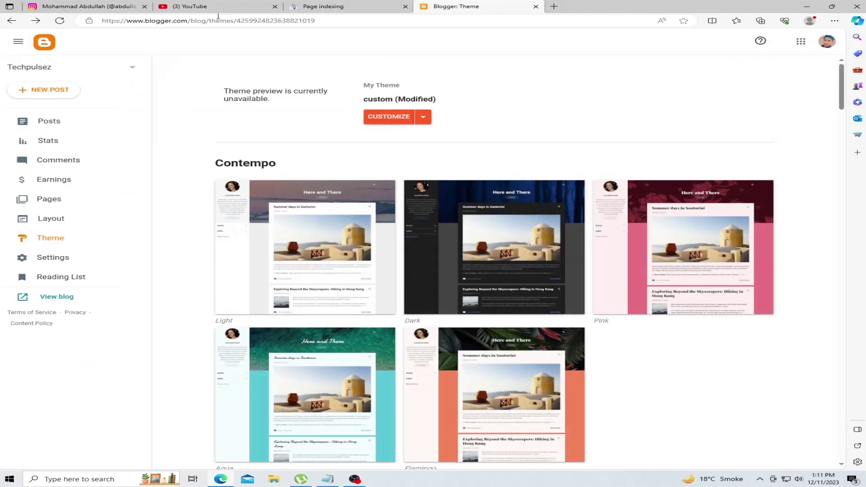
Start validation of the duplicate canonical fix on the Page indexing report, then go to Overview
left_click(342, 5)
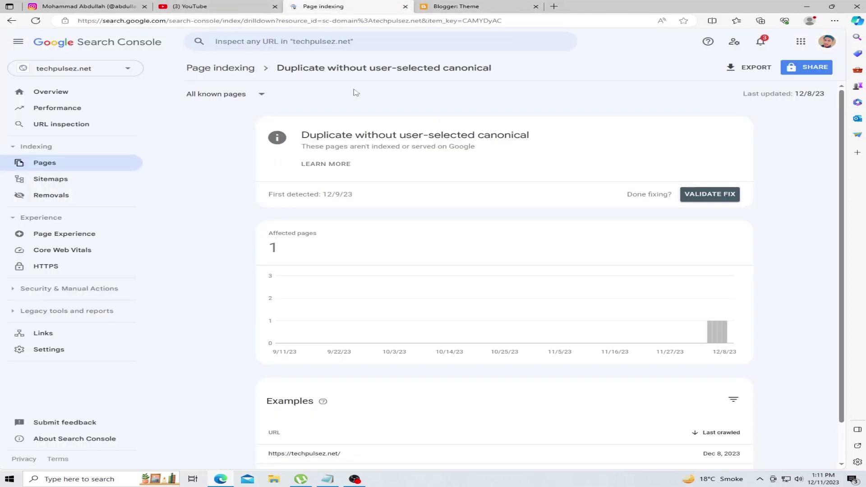
left_click(712, 199)
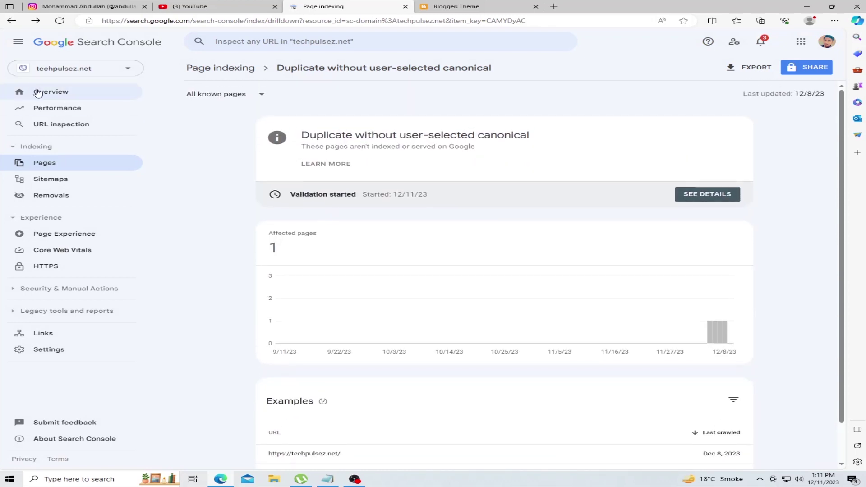
left_click(38, 93)
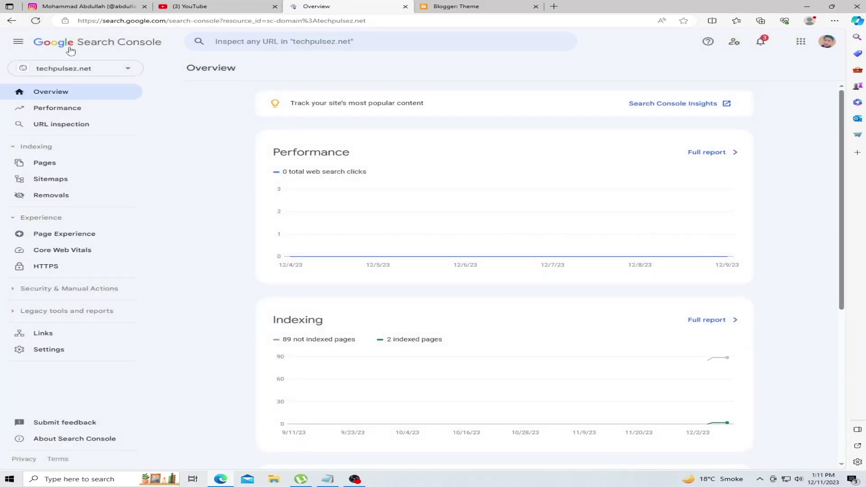
Open the techpulsez.net Page indexing report showing 89 not indexed and 2 indexed pages
scroll(346, 168, "down", 6)
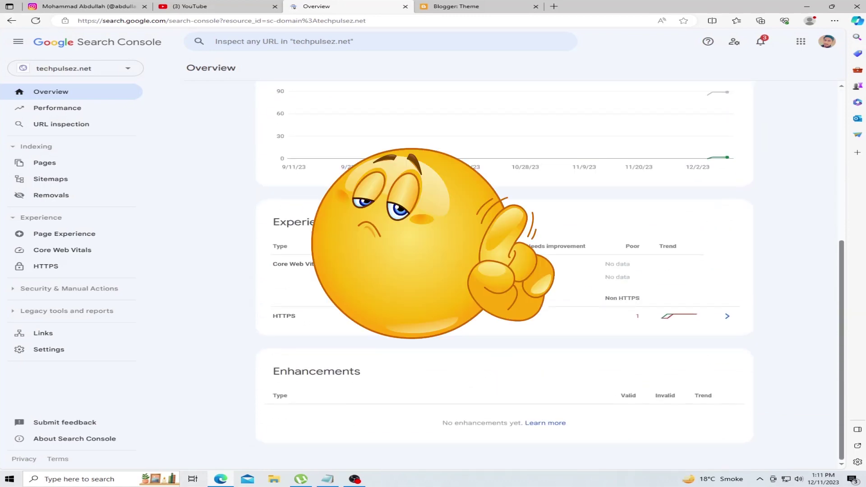
scroll(504, 271, "up", 3)
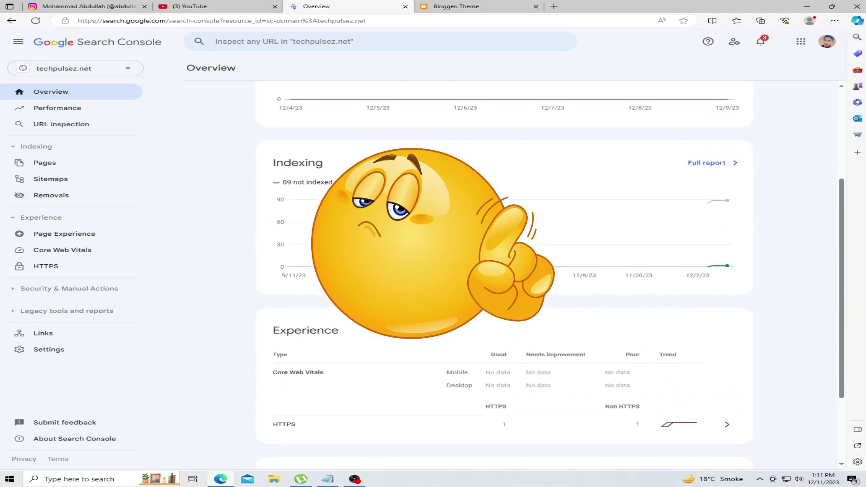
left_click(88, 166)
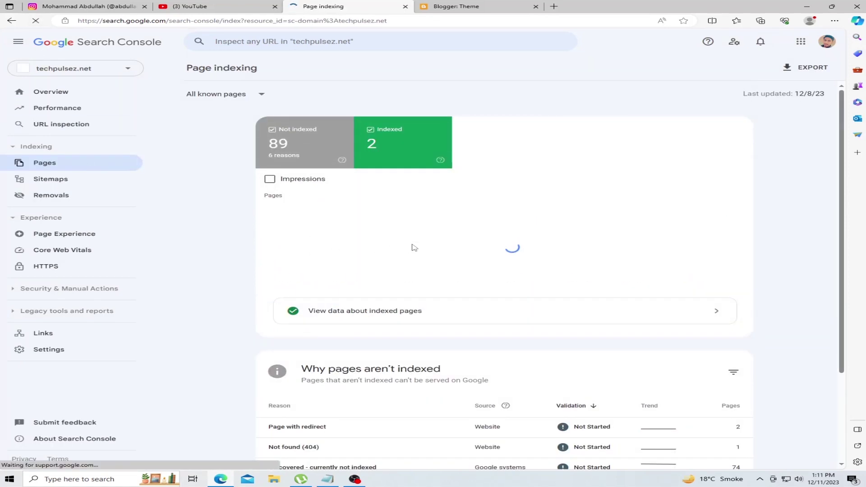
scroll(411, 248, "down", 3)
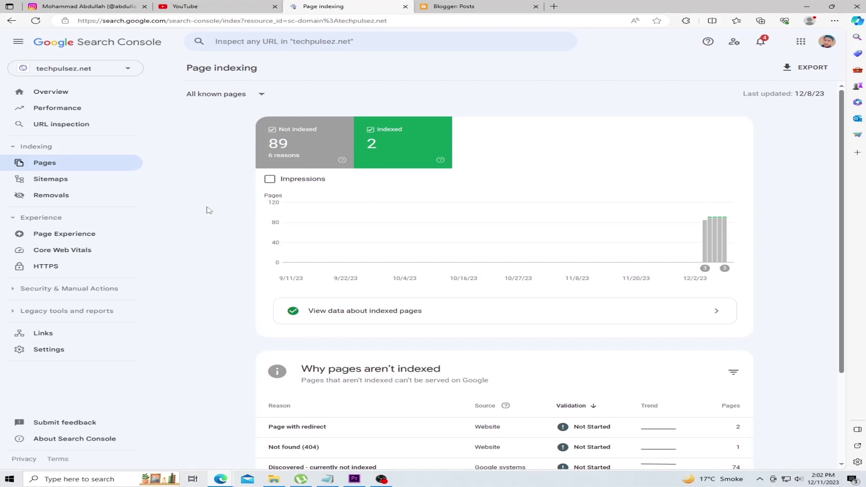
left_click(45, 180)
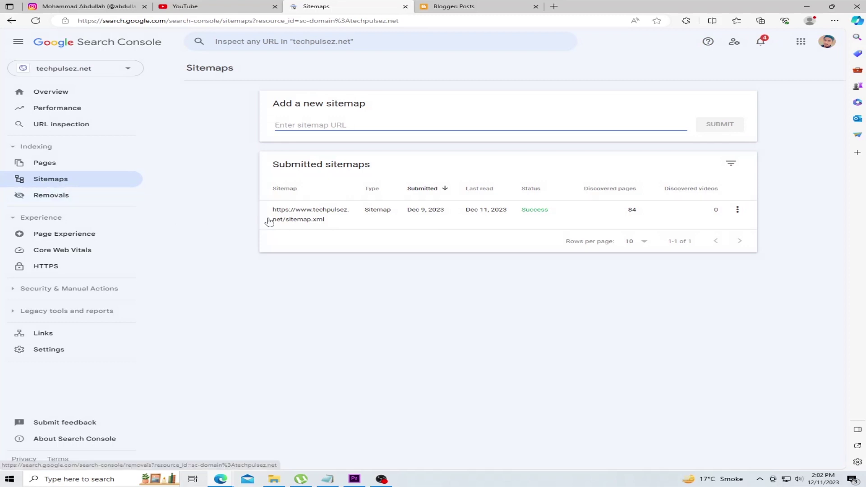
left_click(302, 217)
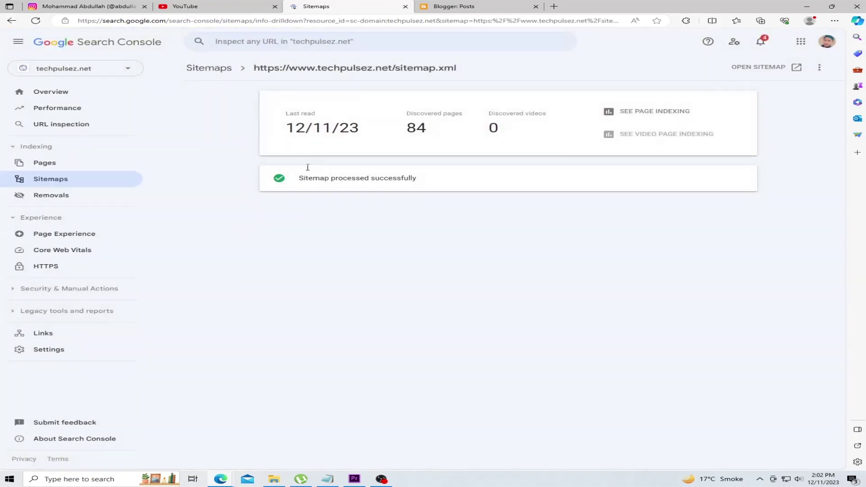
triple_click(260, 68)
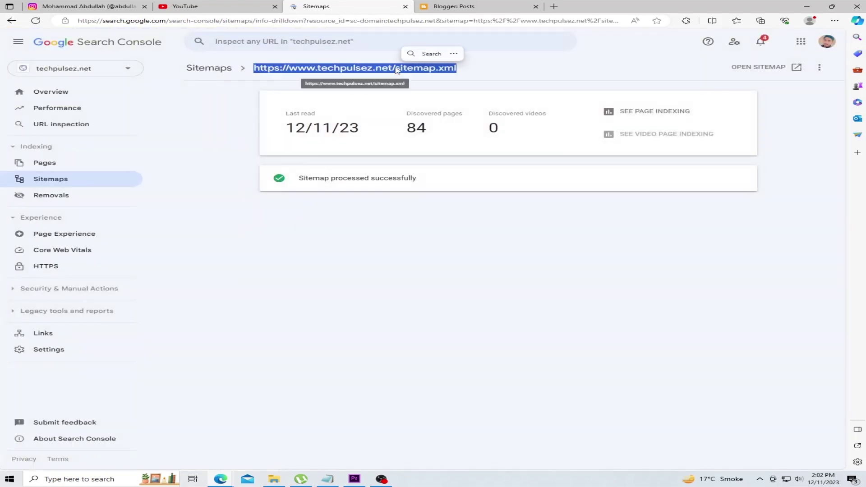
right_click(378, 69)
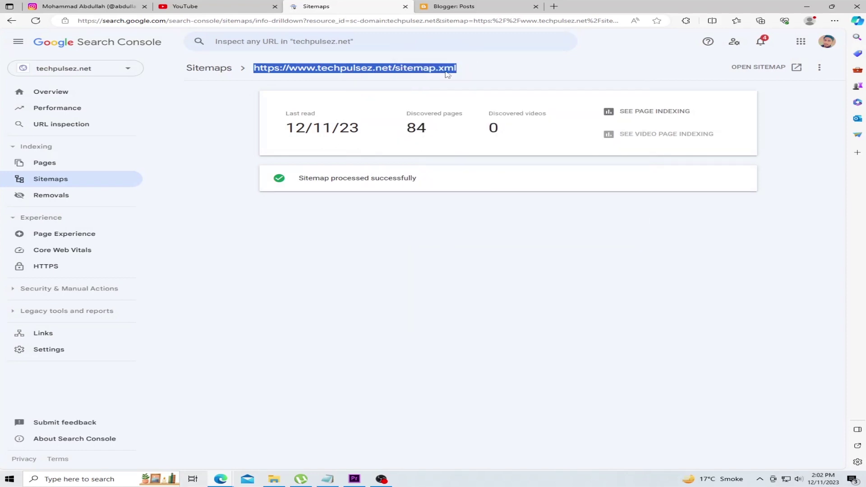
left_click(211, 70)
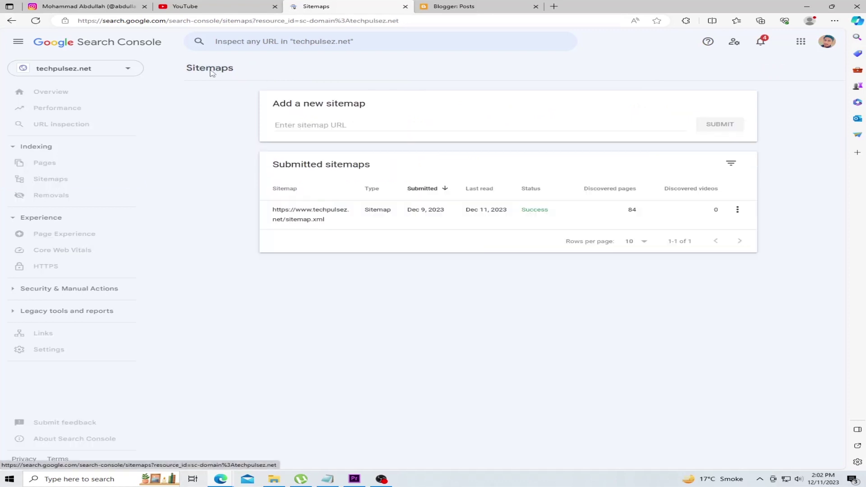
right_click(304, 125)
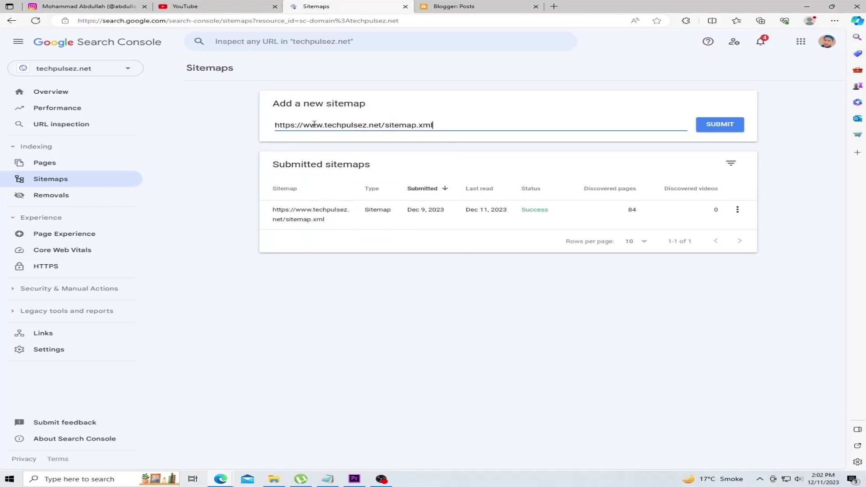
left_click(712, 125)
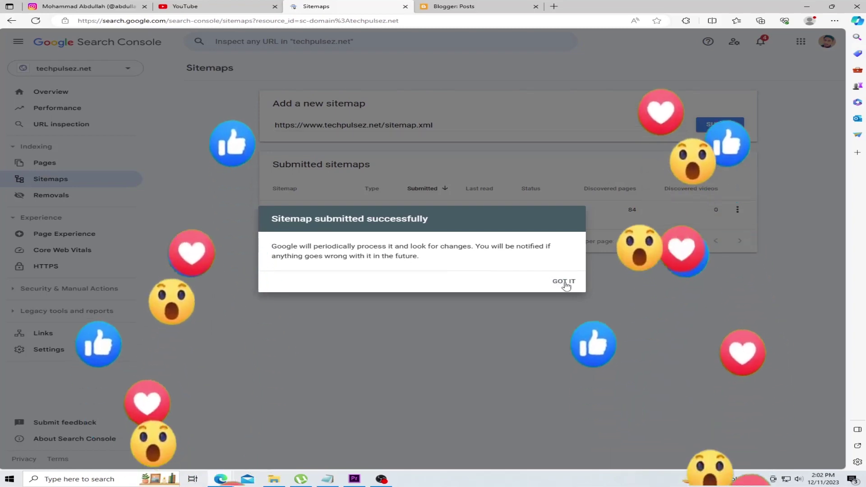
left_click(565, 282)
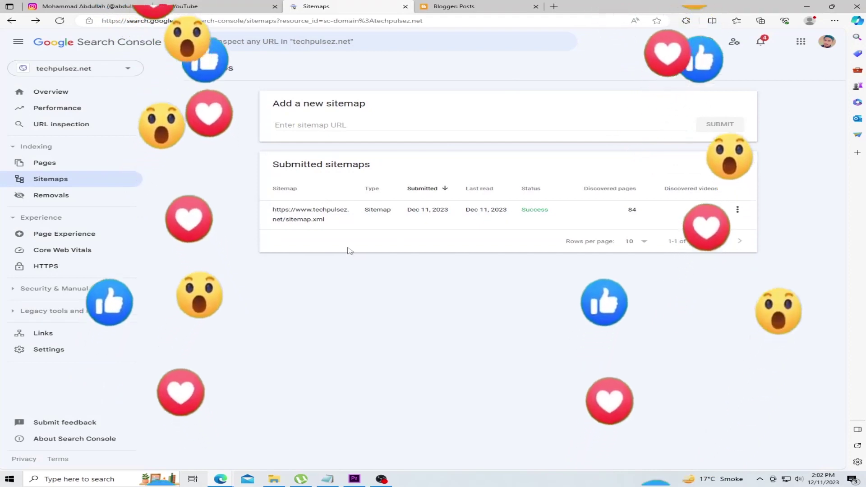